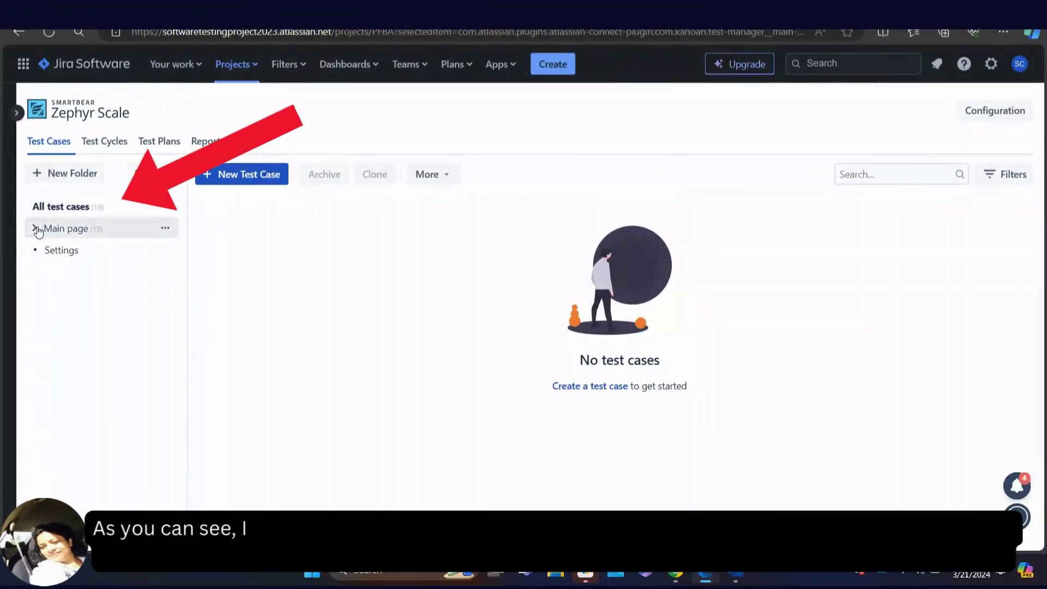
Step: Expand the Main page folder and name the new Transfer test case "Verify Valid Transfer"
{"action": "left_click", "coordinate": [36, 228]}
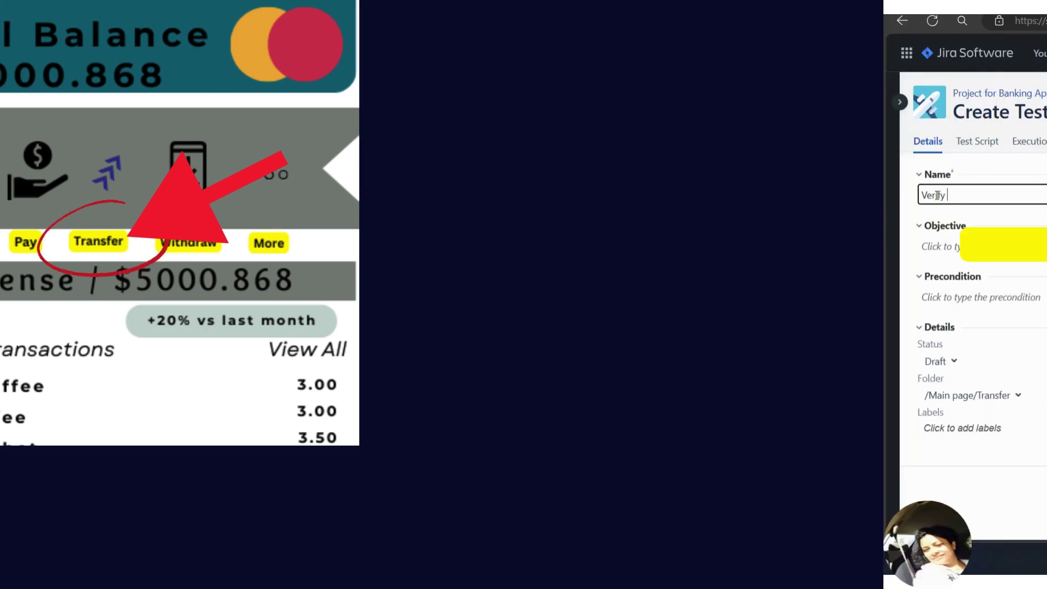
{"action": "type", "text": "Valid "}
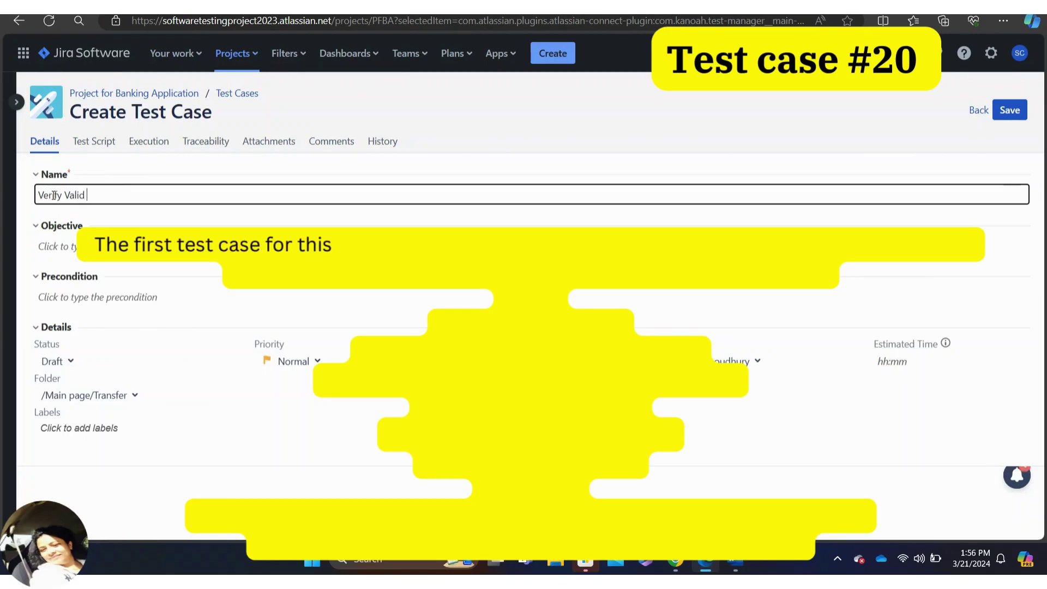
{"action": "type", "text": "Transfer"}
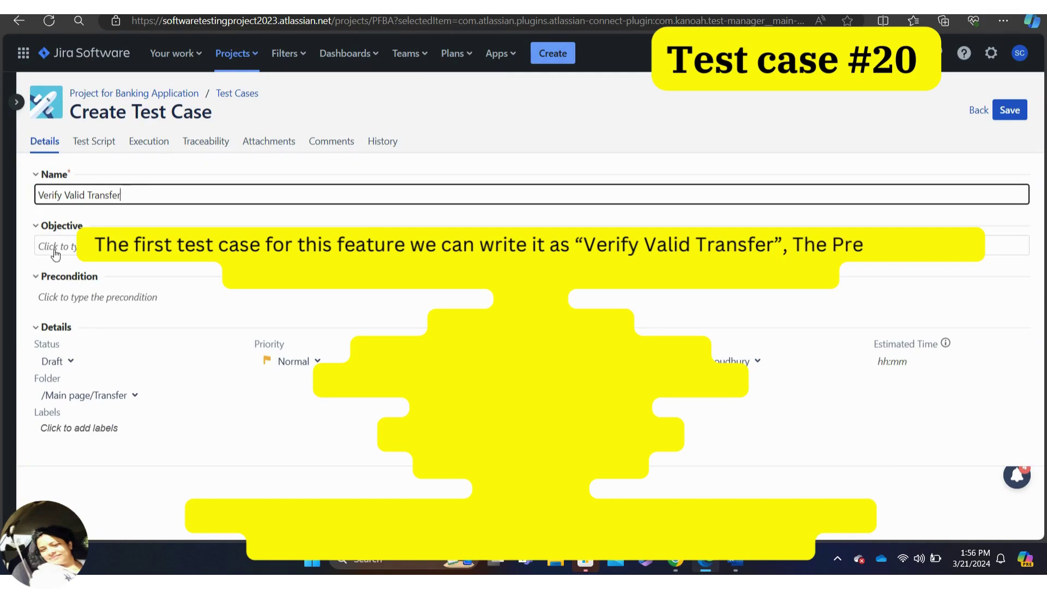
Step: Enter the precondition "The user must have sufficient balance and beneficiary details." and save the test case
{"action": "left_click", "coordinate": [57, 303]}
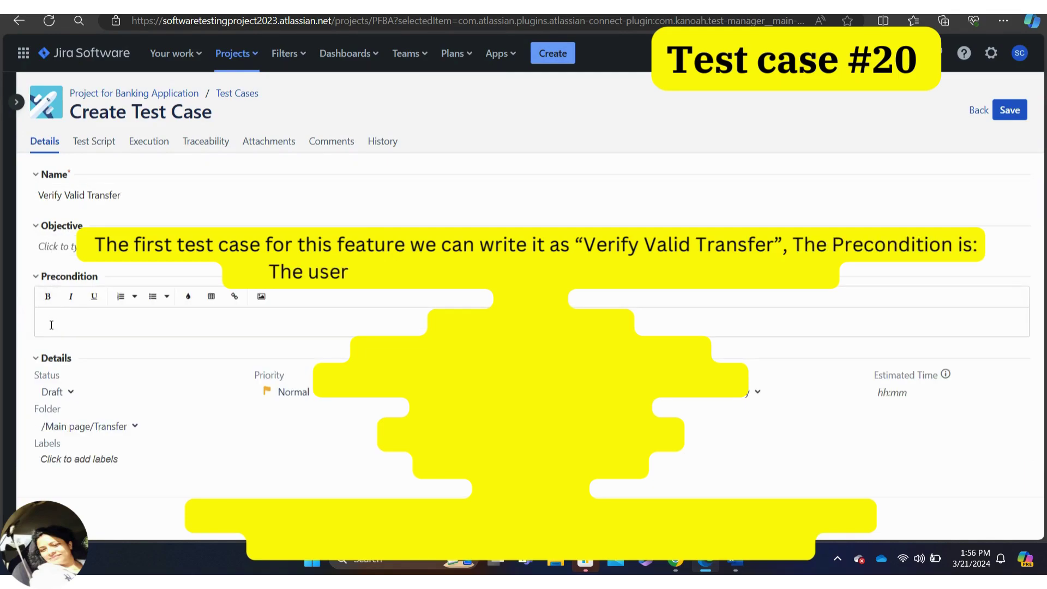
{"action": "type", "text": "The user must has sufficient balance and beneficiary details."}
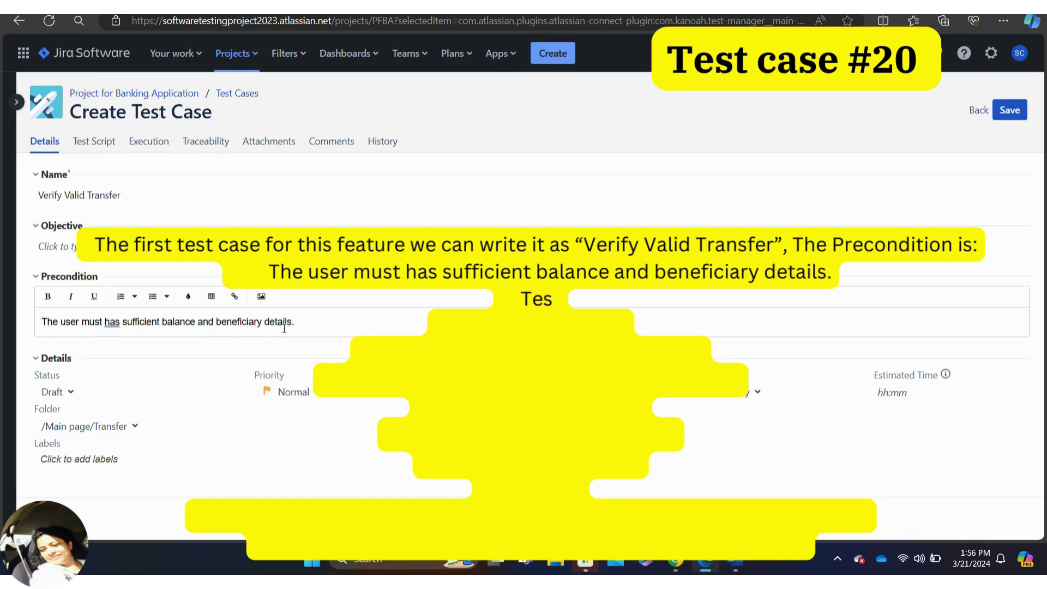
{"action": "left_click", "coordinate": [116, 325]}
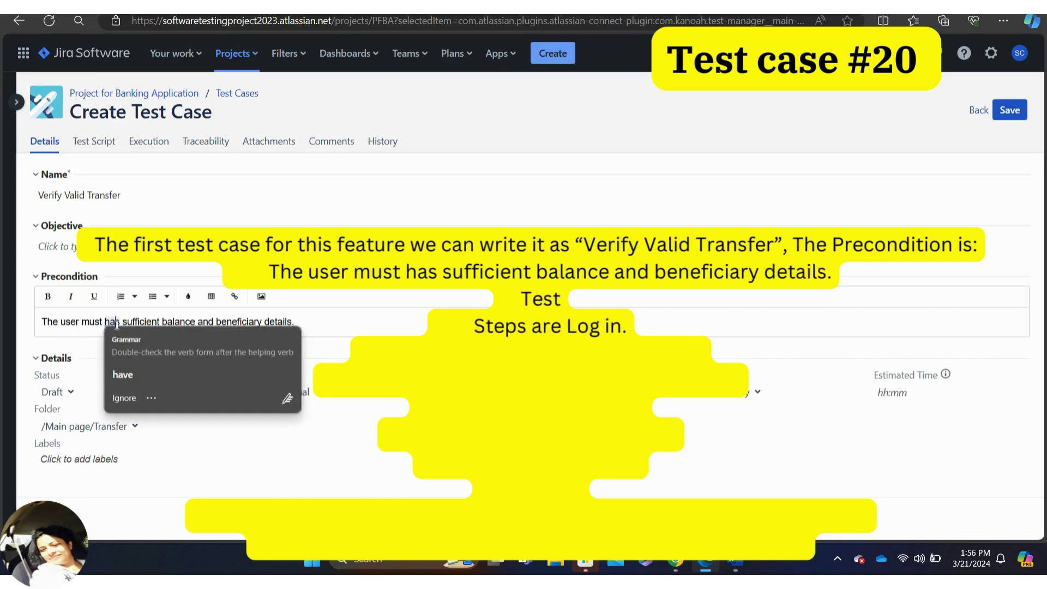
{"action": "key", "text": "Escape"}
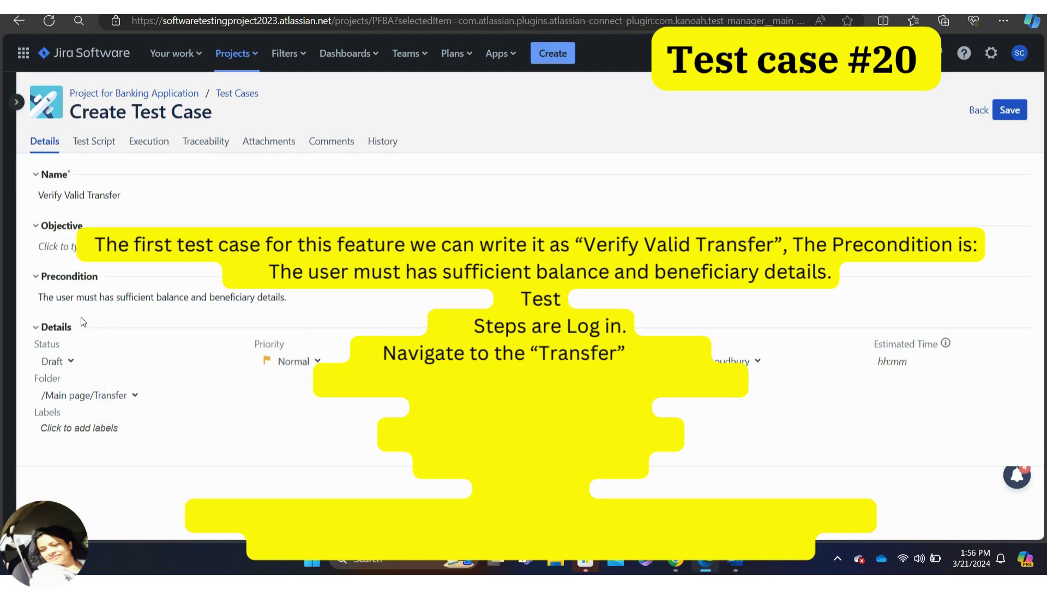
{"action": "left_click", "coordinate": [112, 307]}
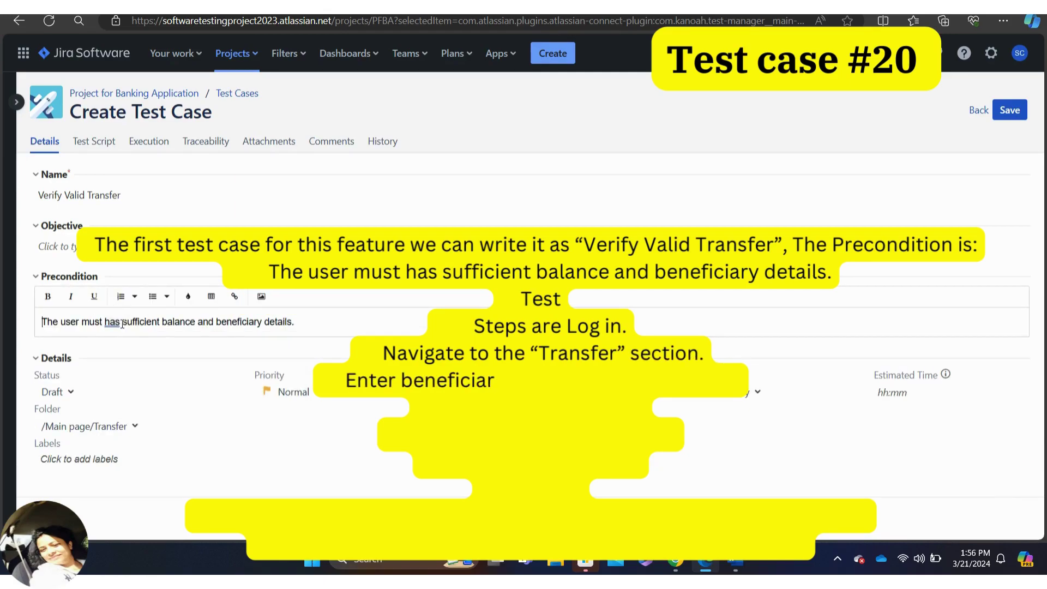
{"action": "key", "text": "BackSpace"}
{"action": "key", "text": "BackSpace"}
{"action": "type", "text": "ve"}
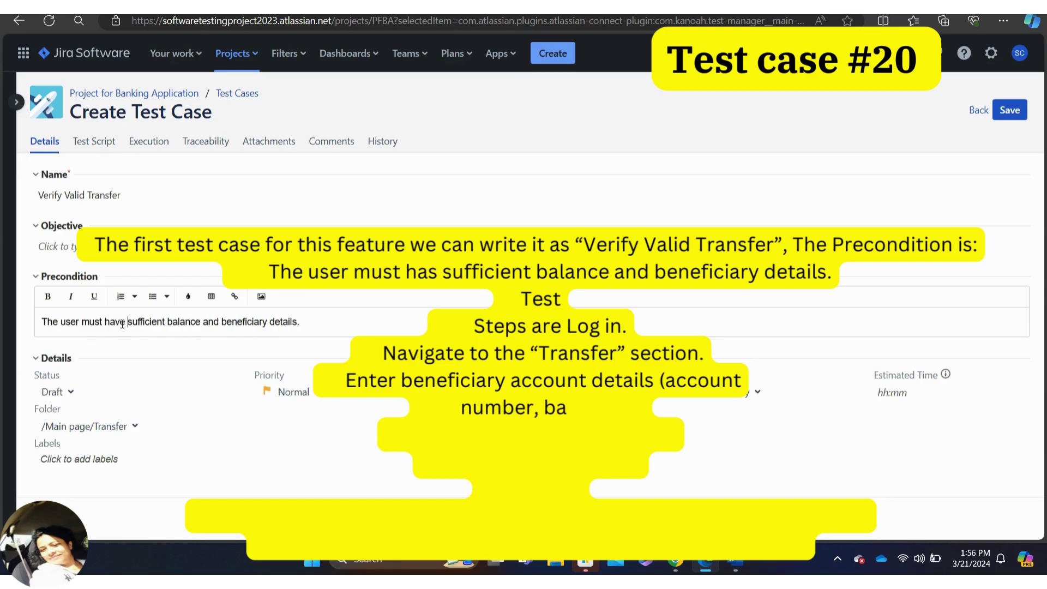
{"action": "left_click", "coordinate": [316, 321]}
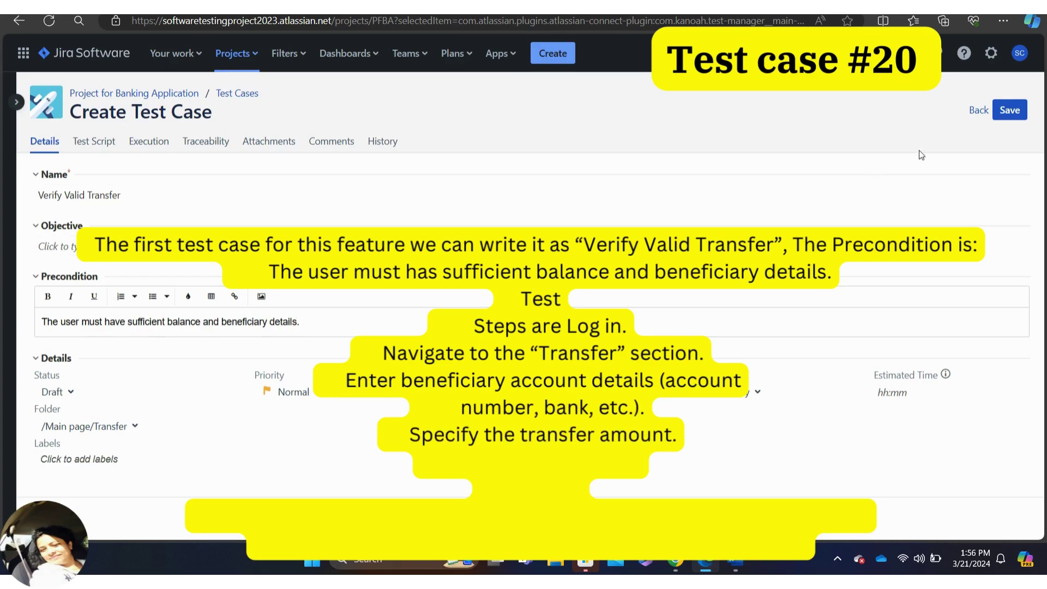
{"action": "left_click", "coordinate": [1009, 118]}
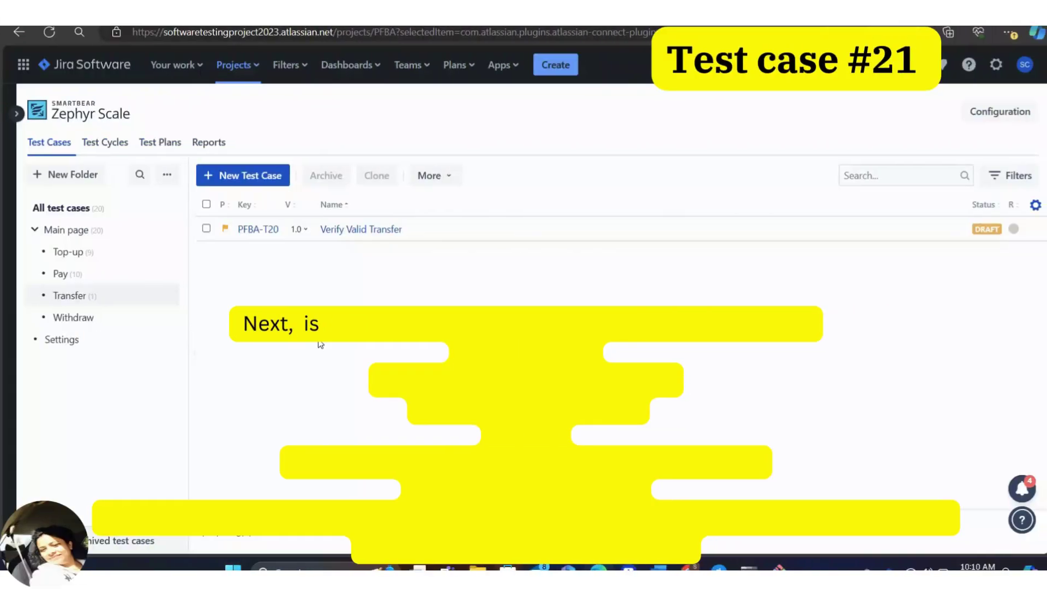
Step: Create and save a test case named "Verify transfer using Invalid Beneficiary Details" in the Transfer folder
{"action": "left_click", "coordinate": [241, 179]}
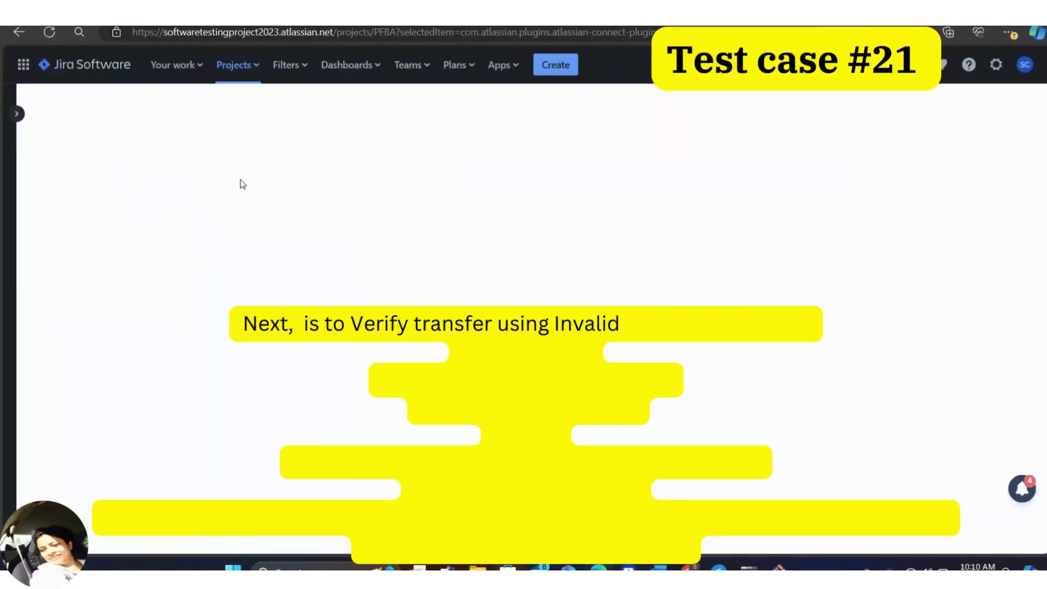
{"action": "left_click", "coordinate": [74, 207]}
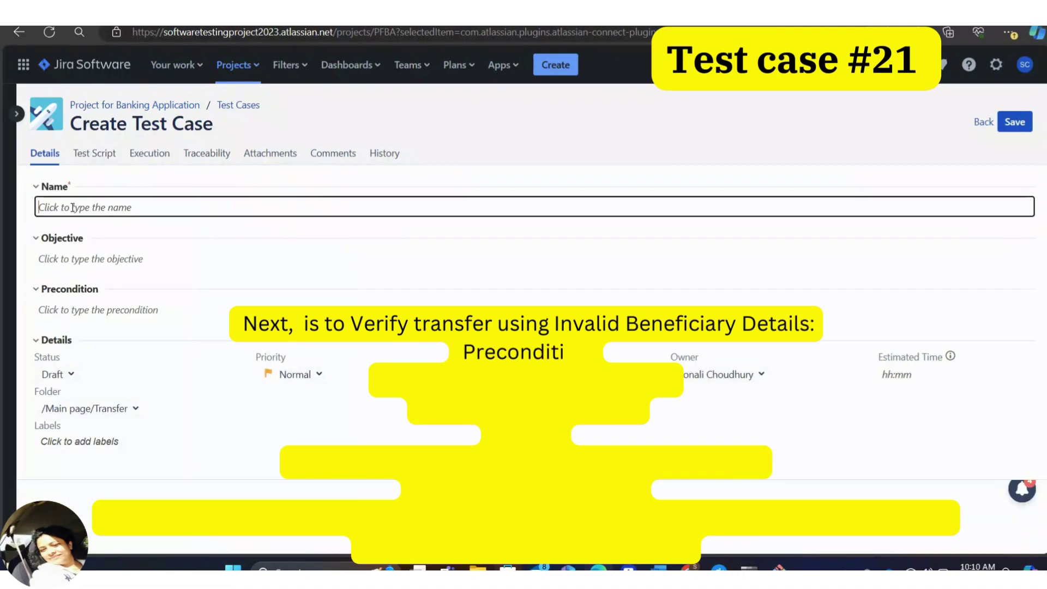
{"action": "type", "text": "Verify transfer using Invalid Beneficiary Details"}
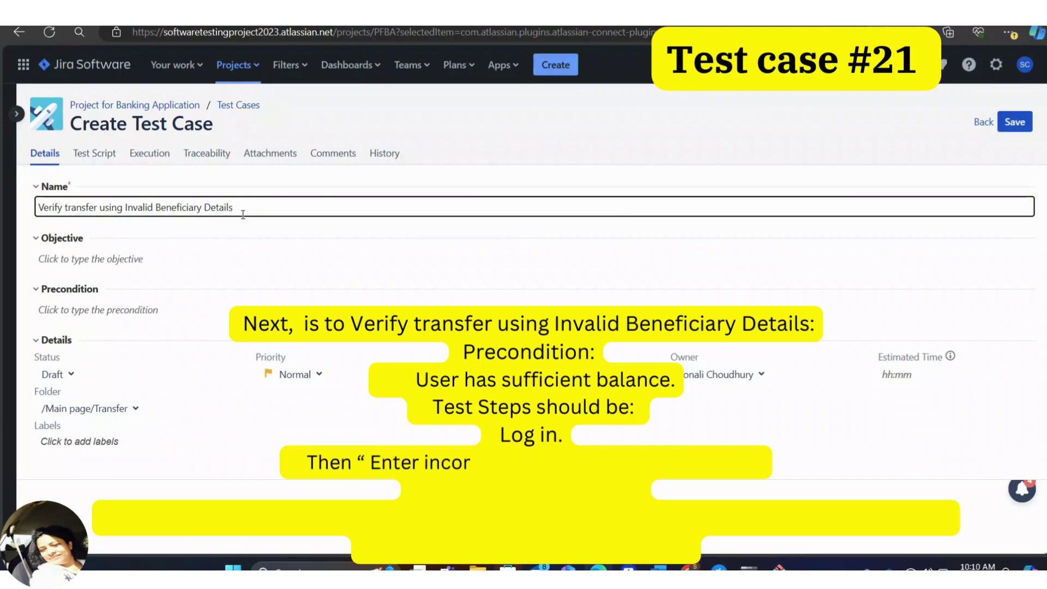
{"action": "left_click", "coordinate": [1031, 126]}
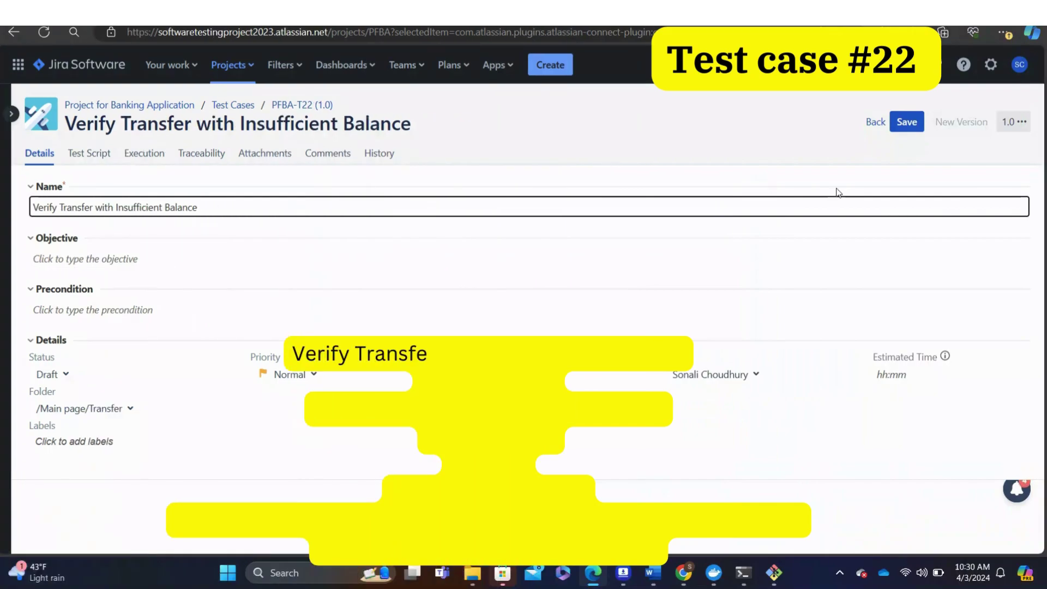
Step: Save the "Verify Transfer with Insufficient Balance" test case, and name test case PFBA-T23 "Verify Transfer Confirmation" and save it
{"action": "left_click", "coordinate": [901, 127]}
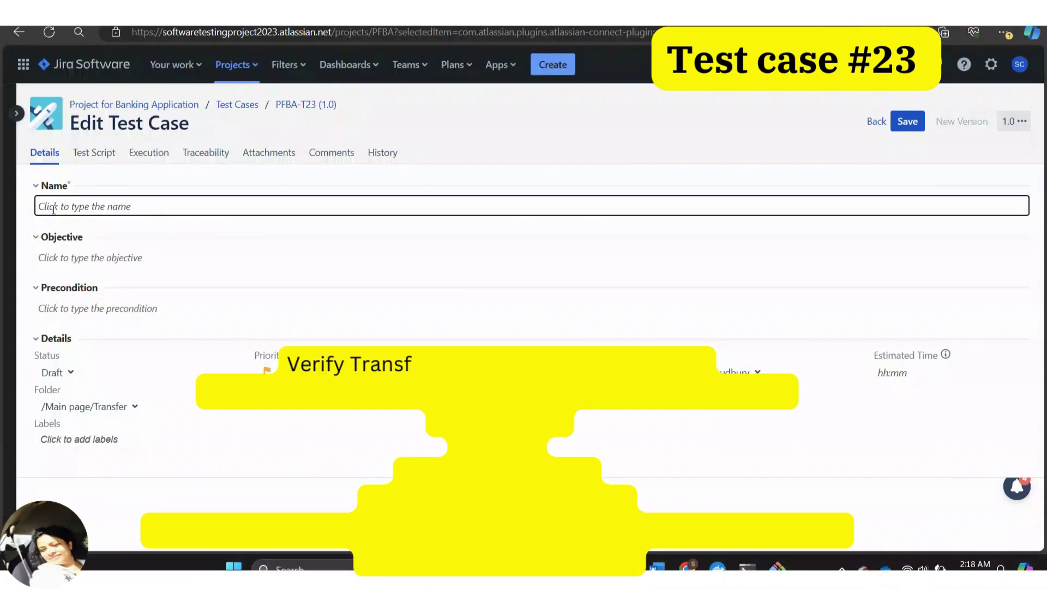
{"action": "type", "text": "Verify Transfer Confirmation."}
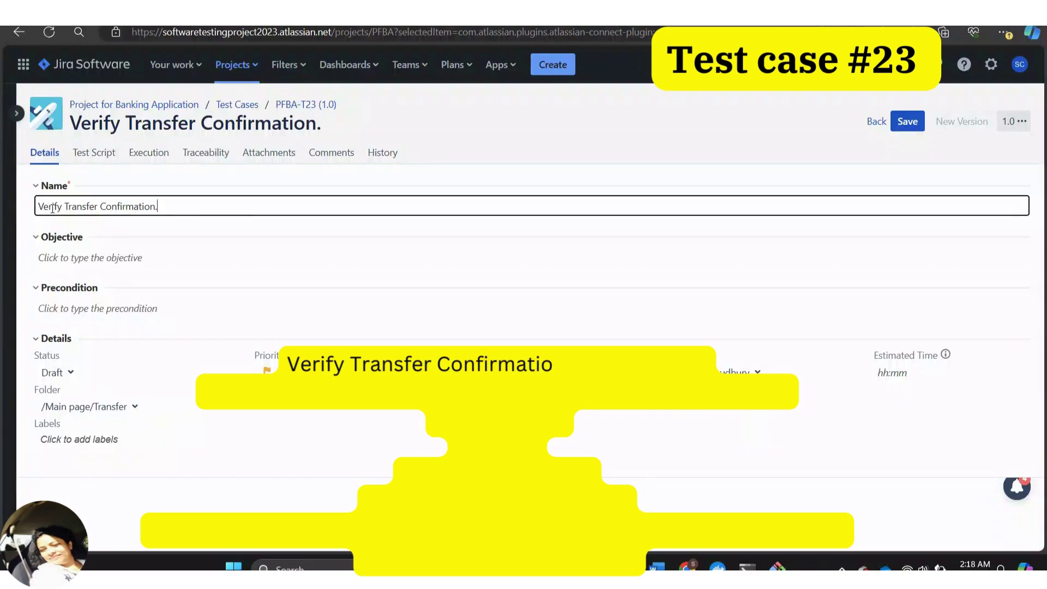
{"action": "key", "text": "BackSpace"}
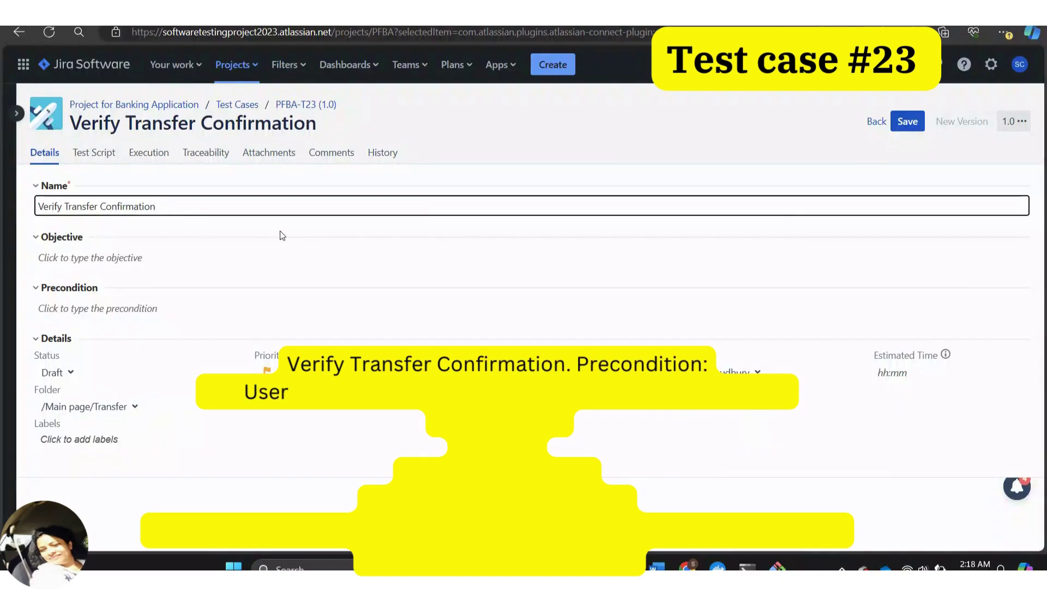
{"action": "left_click", "coordinate": [907, 125]}
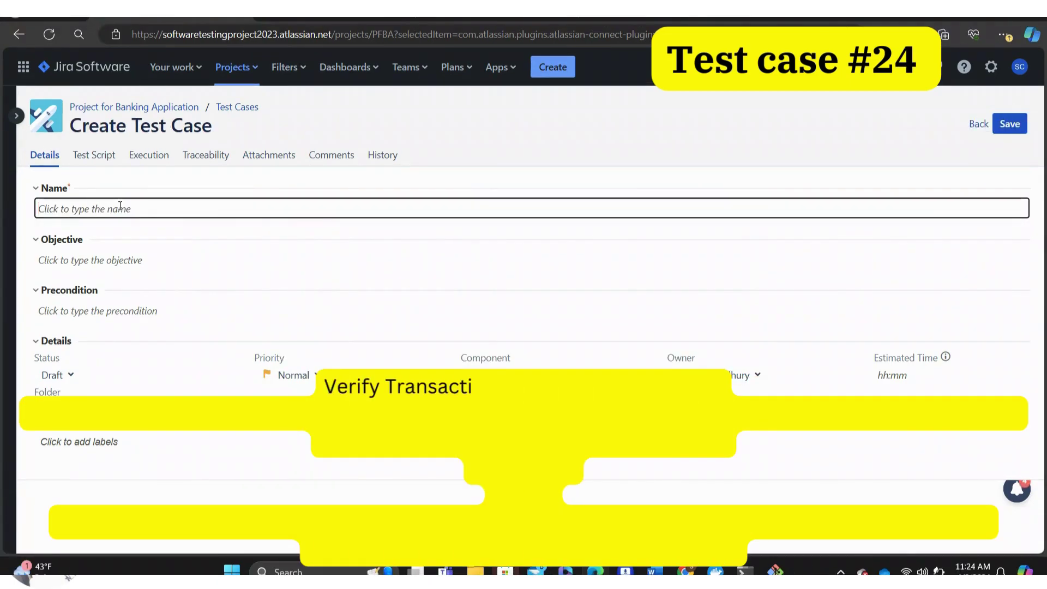
Step: Name the new Transfer test case "Verify Transaction Limits and Restrictions" and save it
{"action": "type", "text": "Verify Transaction Limits and Restrictions:"}
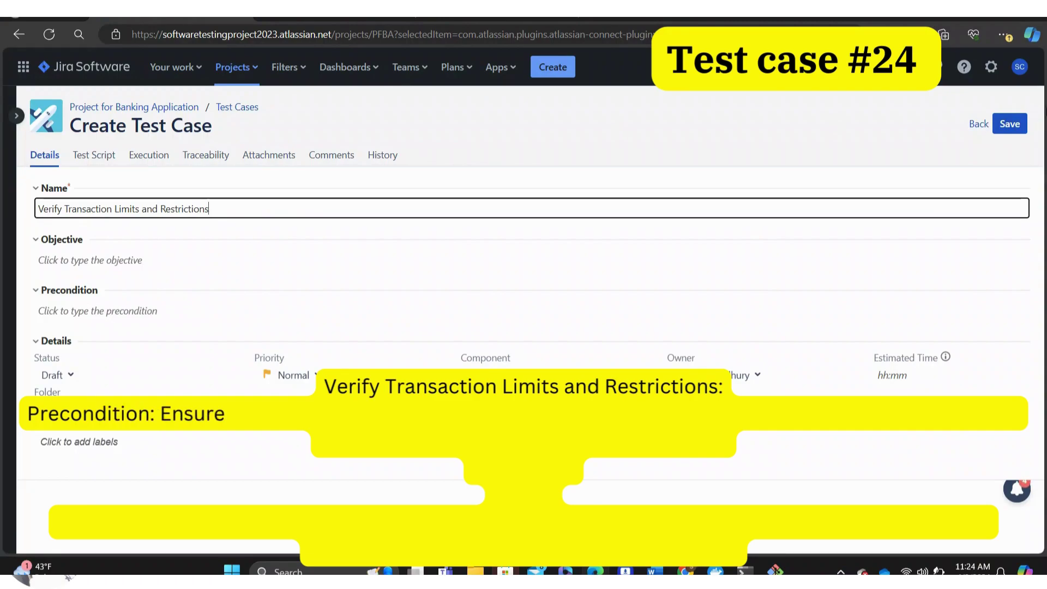
{"action": "left_click", "coordinate": [1008, 124]}
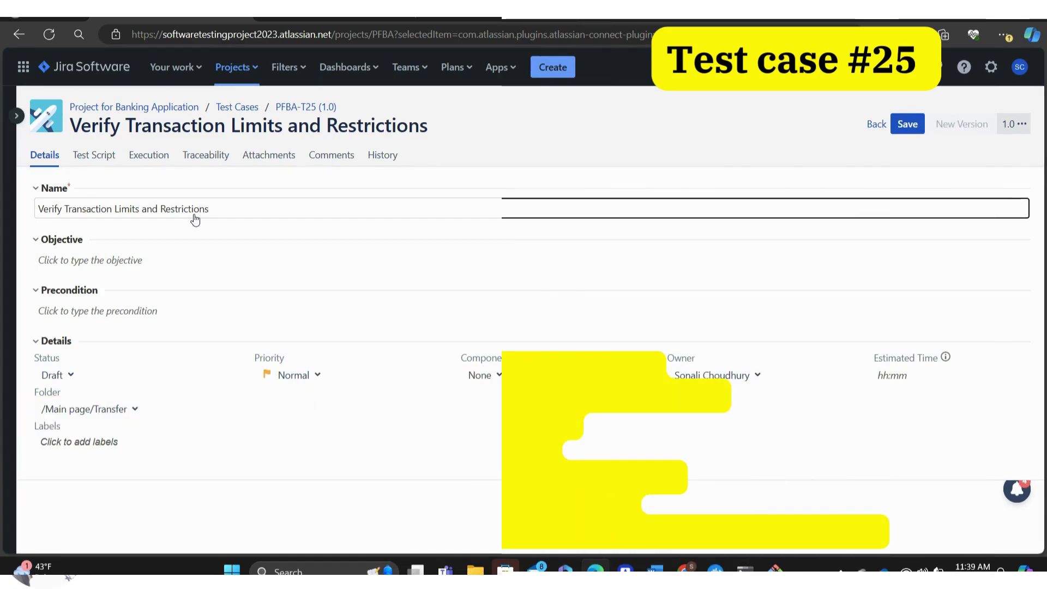
Step: Rename test case PFBA-T25 to "Verify Transfer Cancellation" and save it
{"action": "key", "text": "ctrl+a"}
{"action": "key", "text": "BackSpace"}
{"action": "type", "text": "Verify Transfer Cancellation:"}
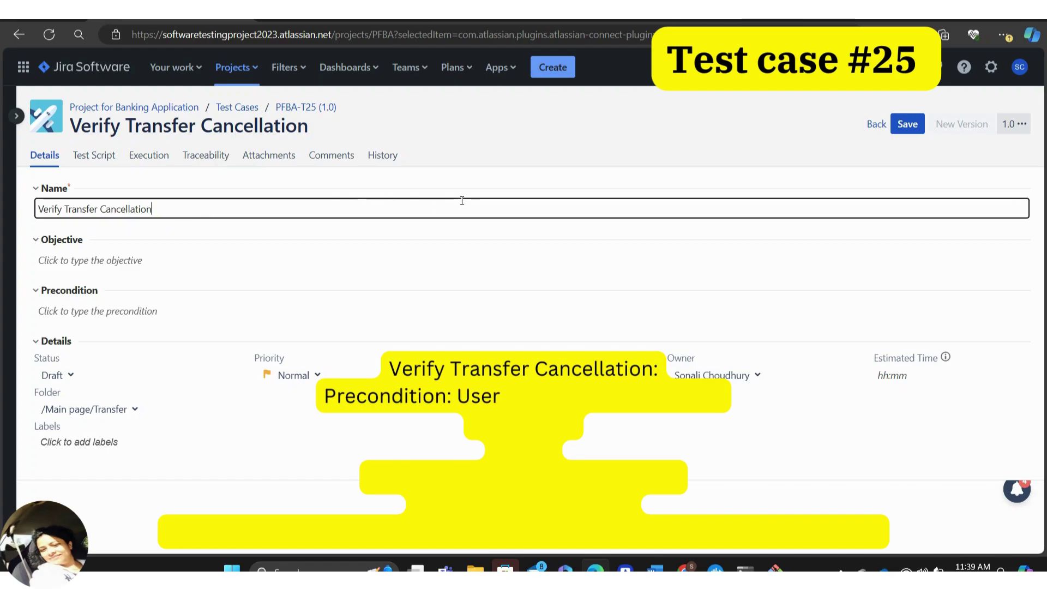
{"action": "left_click", "coordinate": [905, 125]}
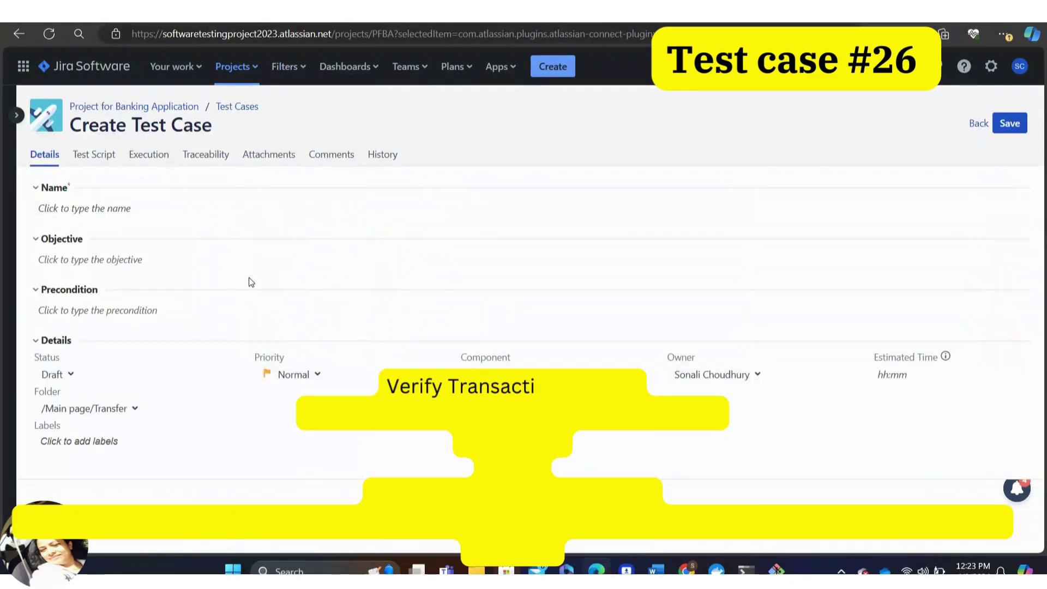
Step: Name the new Transfer test case "Verify Transaction History" and save it
{"action": "left_click", "coordinate": [101, 213]}
{"action": "type", "text": "Verify Transaction History:"}
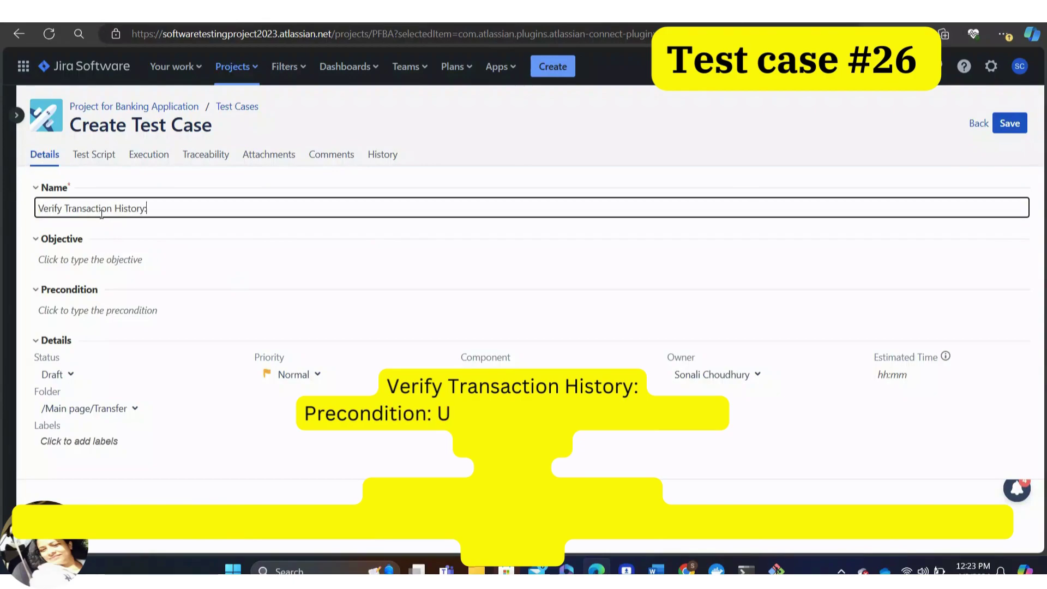
{"action": "key", "text": "BackSpace"}
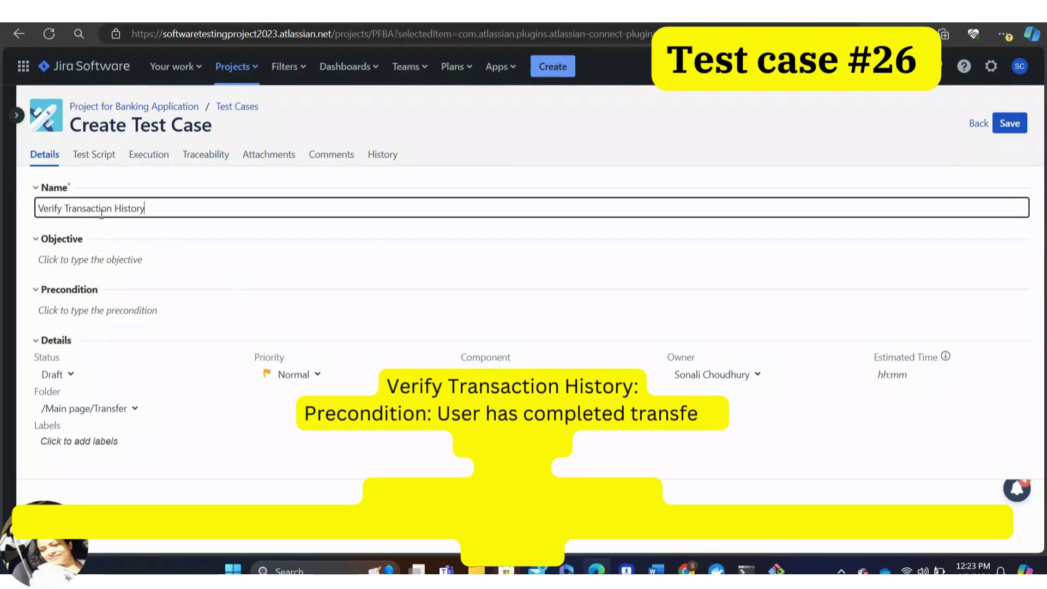
{"action": "left_click", "coordinate": [1011, 123]}
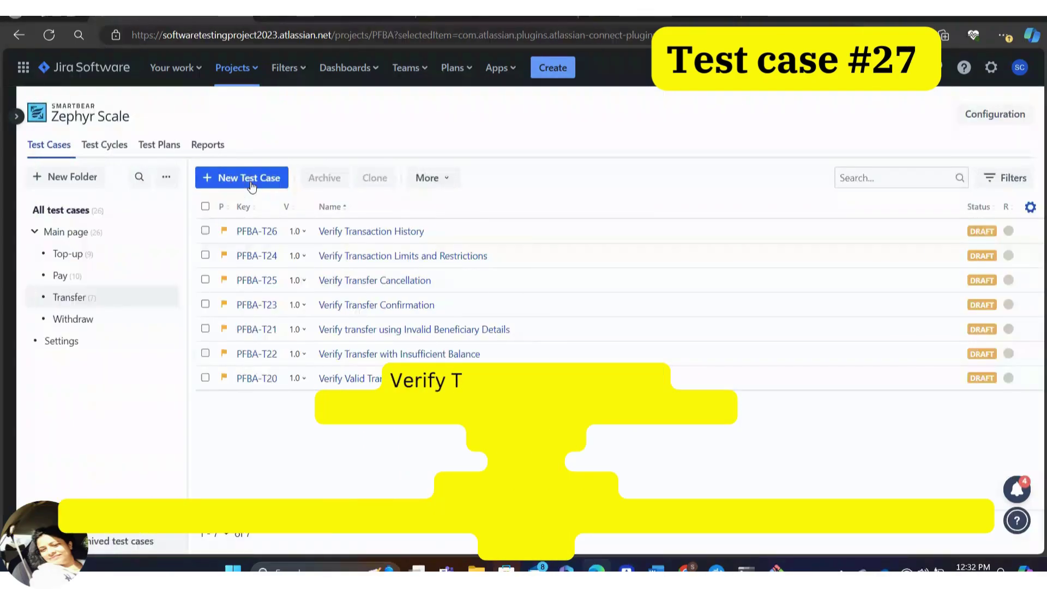
Step: Create a test case in the Transfer folder named "Verify Transfer Notifications" and save it
{"action": "left_click", "coordinate": [251, 180]}
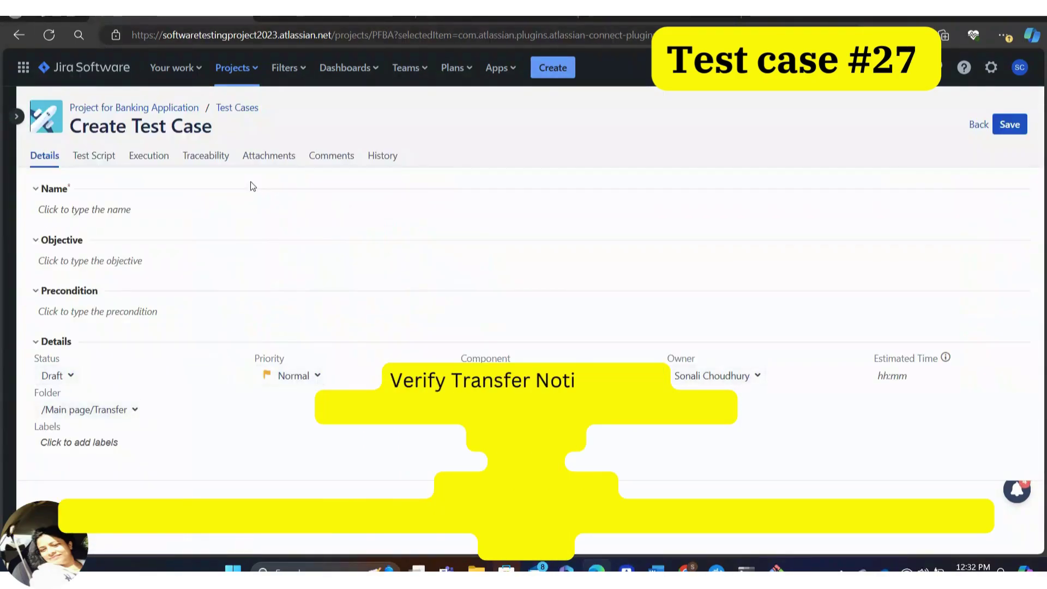
{"action": "left_click", "coordinate": [56, 211]}
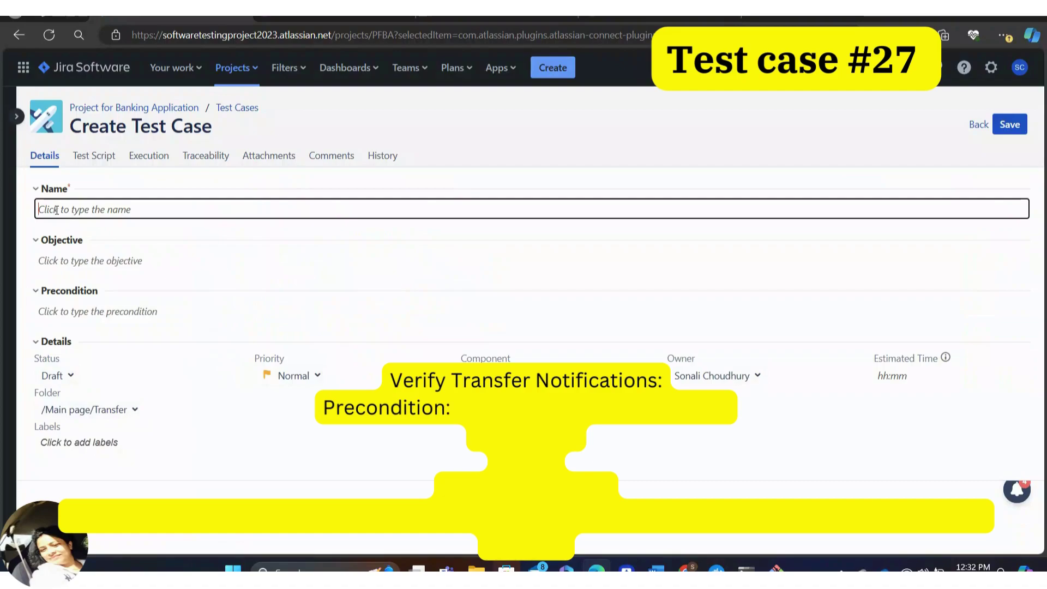
{"action": "type", "text": "Verify Transfer Notifications:"}
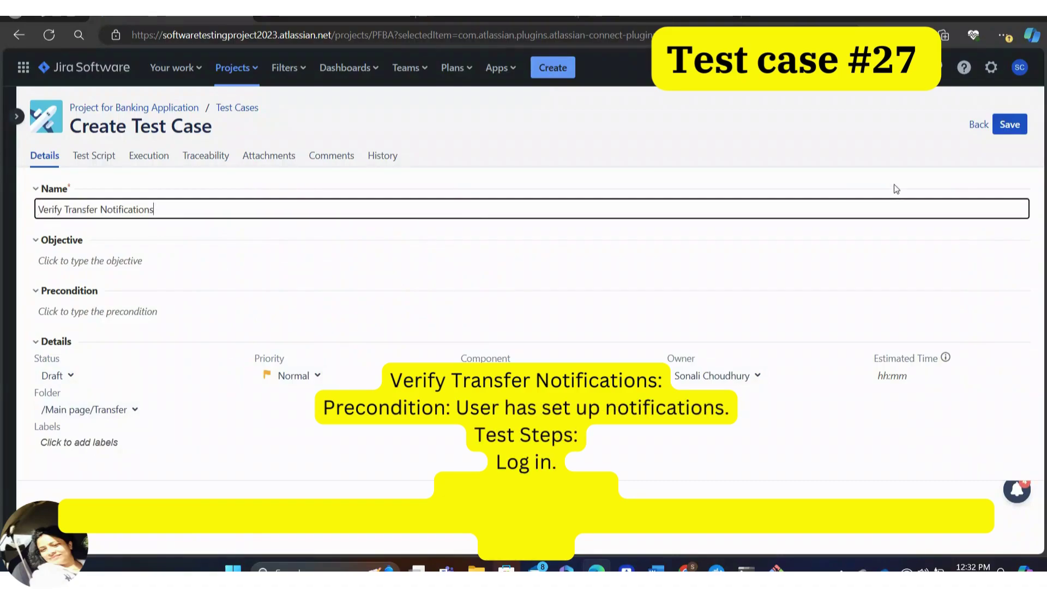
{"action": "left_click", "coordinate": [1014, 127]}
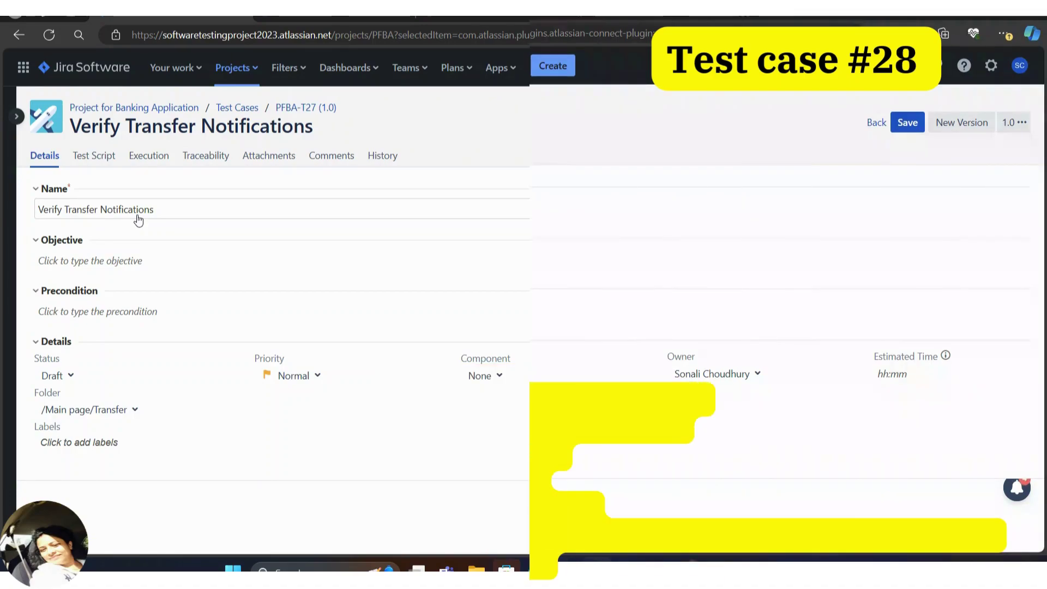
Step: Return to the test case list, then create and save a Transfer test case named "Verify Multi-Factor Authentication (MFA)"
{"action": "left_click", "coordinate": [238, 107]}
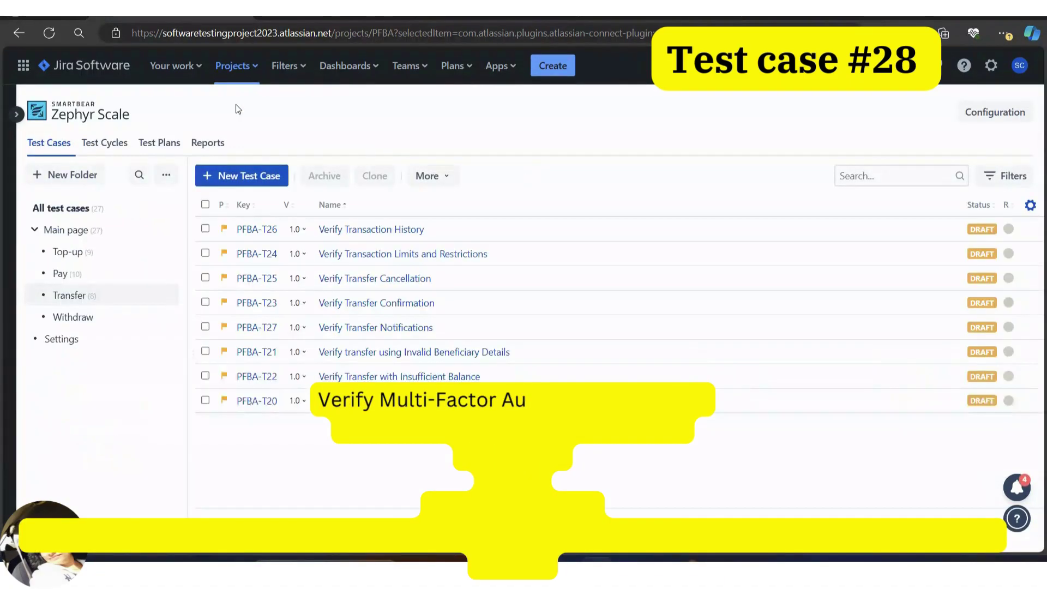
{"action": "left_click", "coordinate": [234, 176]}
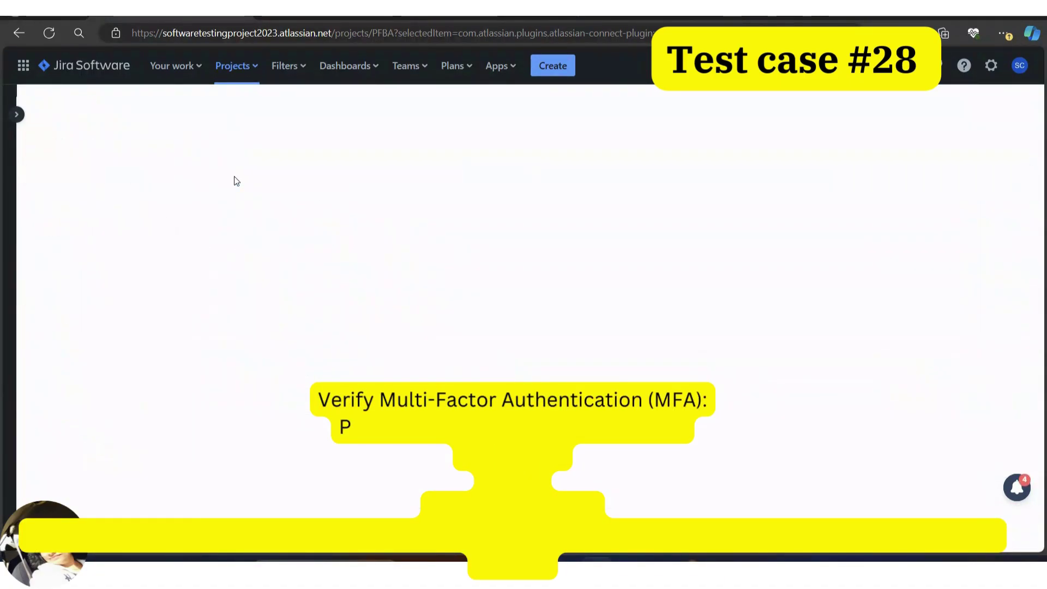
{"action": "left_click", "coordinate": [168, 209]}
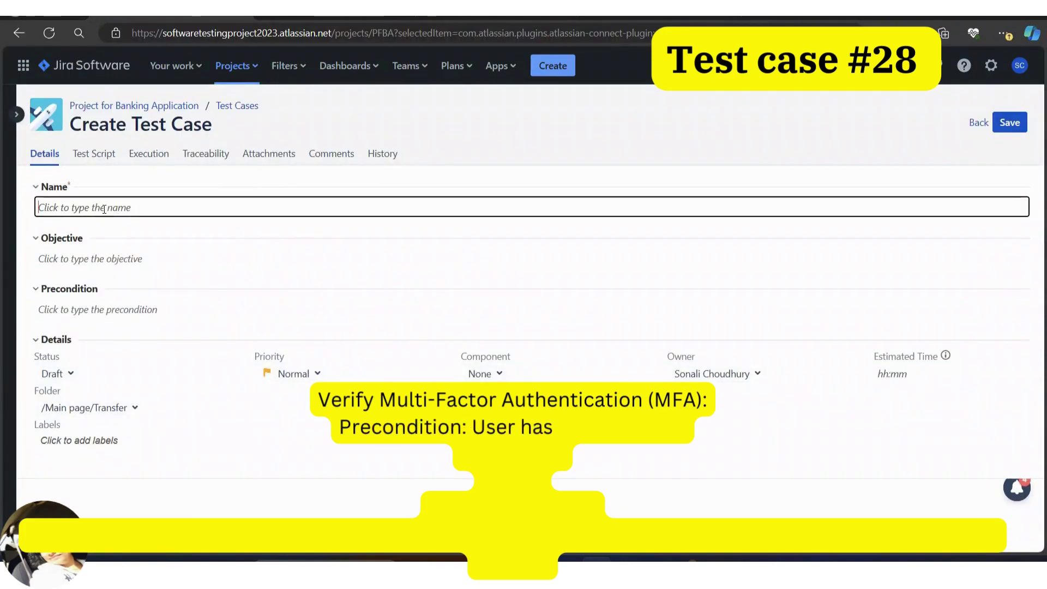
{"action": "type", "text": "Verify Multi-Factor Authentication (MFA):"}
{"action": "key", "text": "BackSpace"}
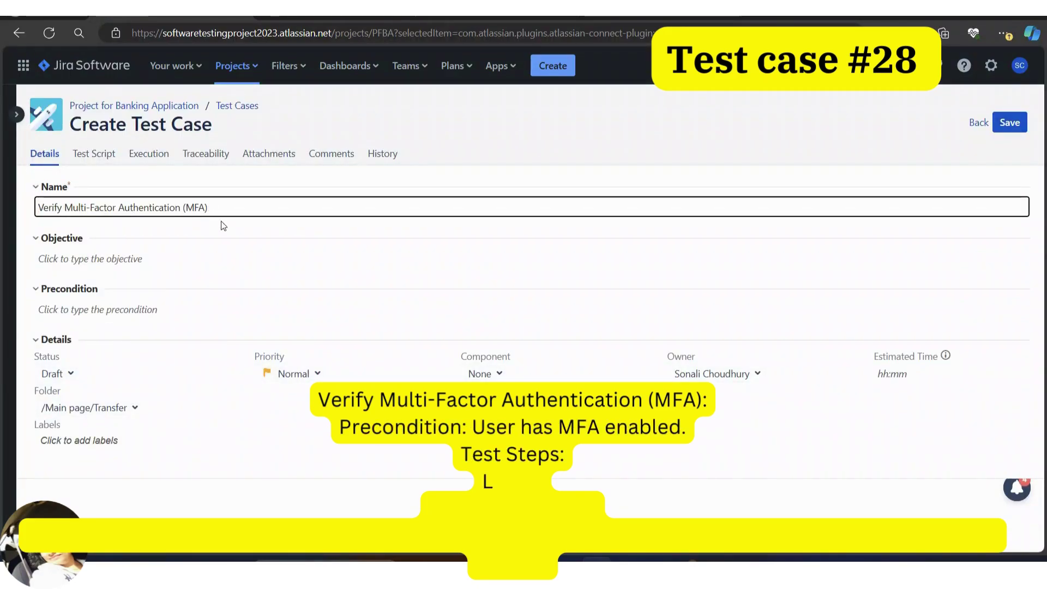
{"action": "left_click", "coordinate": [1007, 131]}
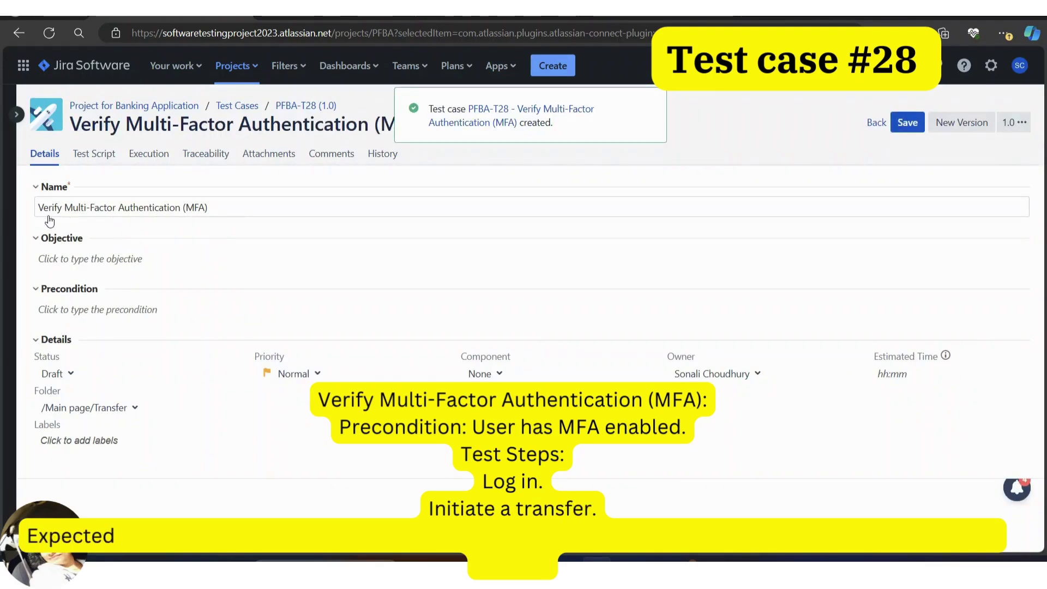